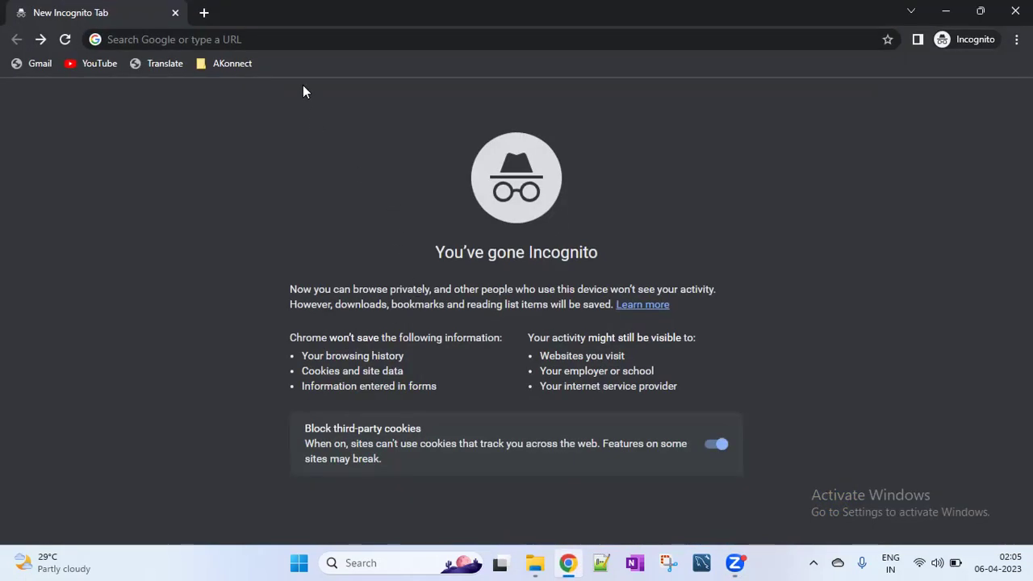
Step: Search the web for "Download windows 11 iso" and open Microsoft's Download Windows 11 page
left_click(279, 37)
left_click(292, 130)
left_click(237, 40)
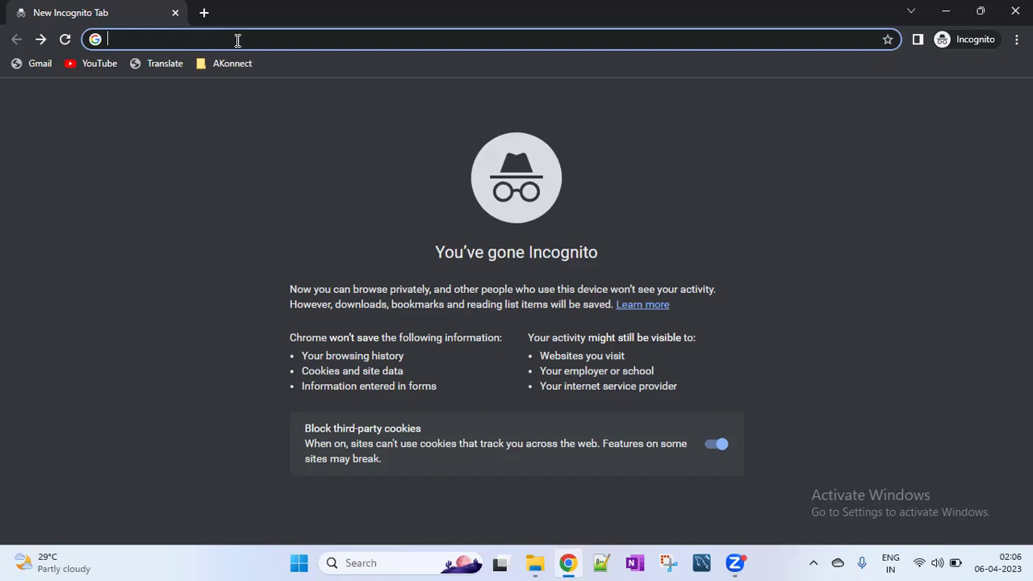
type("Download windows 11 iso")
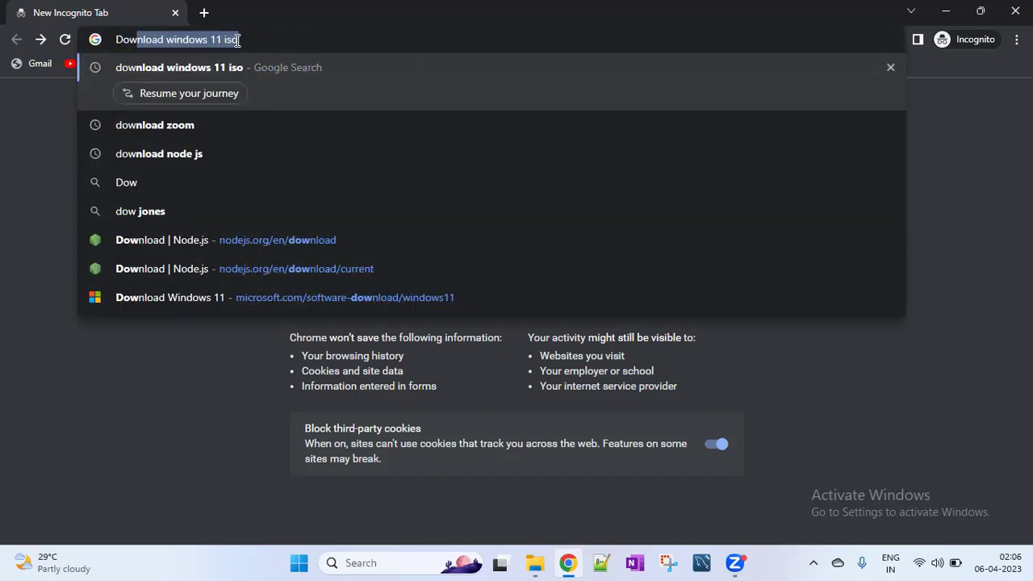
key("Right")
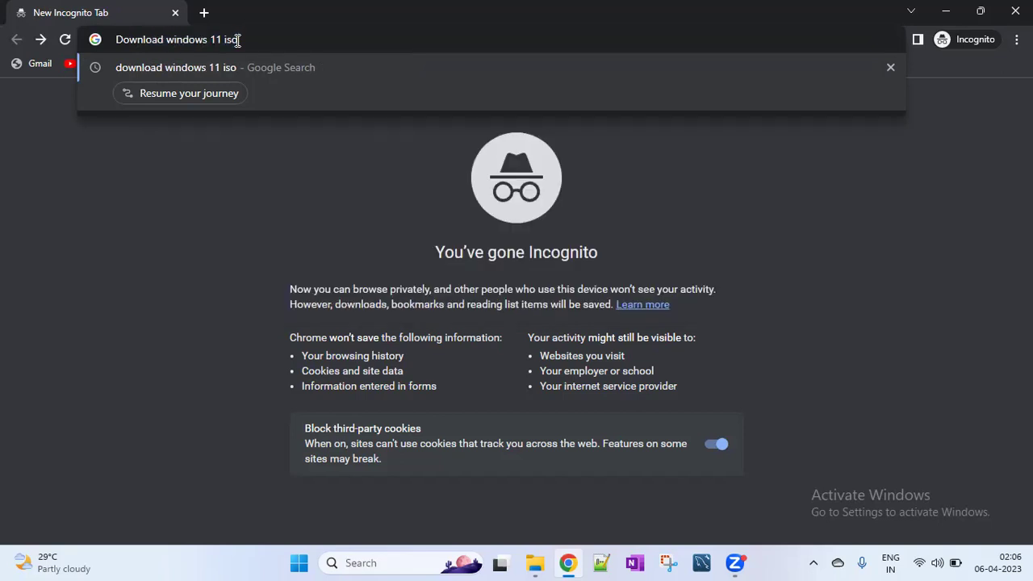
key("Return")
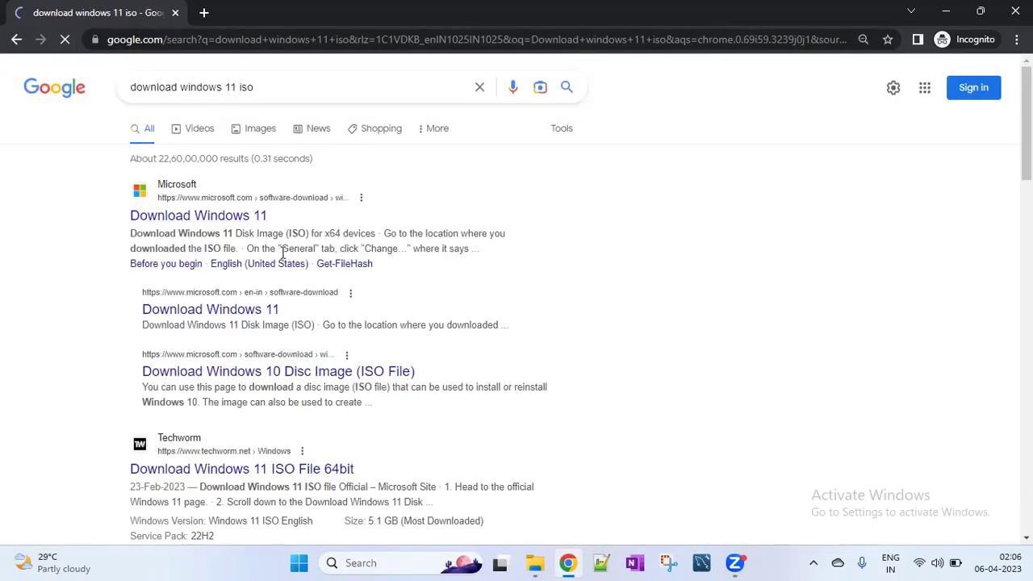
left_click(205, 220)
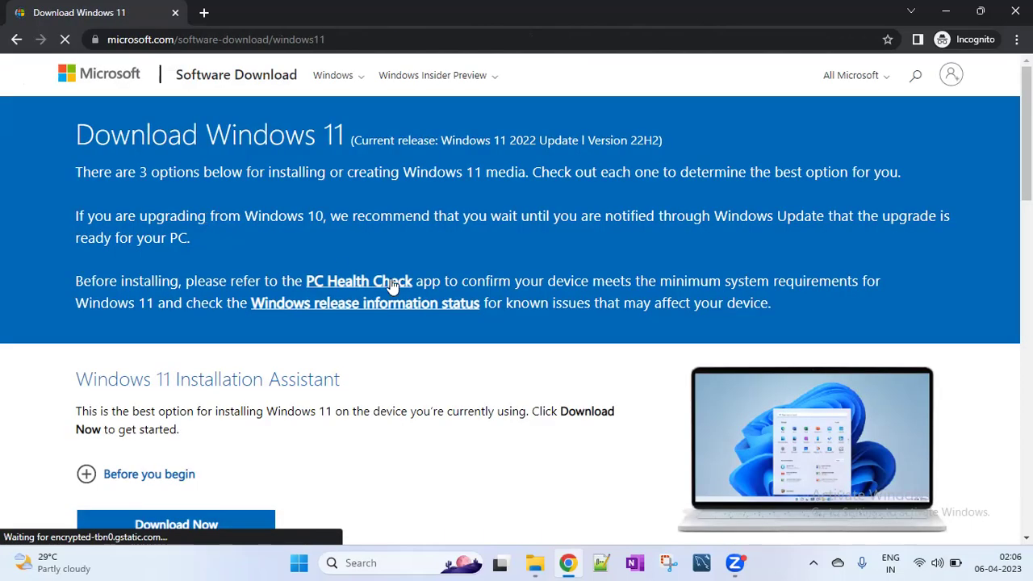
Step: Review the Windows 11 download options and examine the Disk Image (ISO) for x64 devices section
scroll(409, 258, "down", 5)
scroll(409, 258, "up", 3)
scroll(408, 261, "up", 1)
scroll(410, 258, "down", 5)
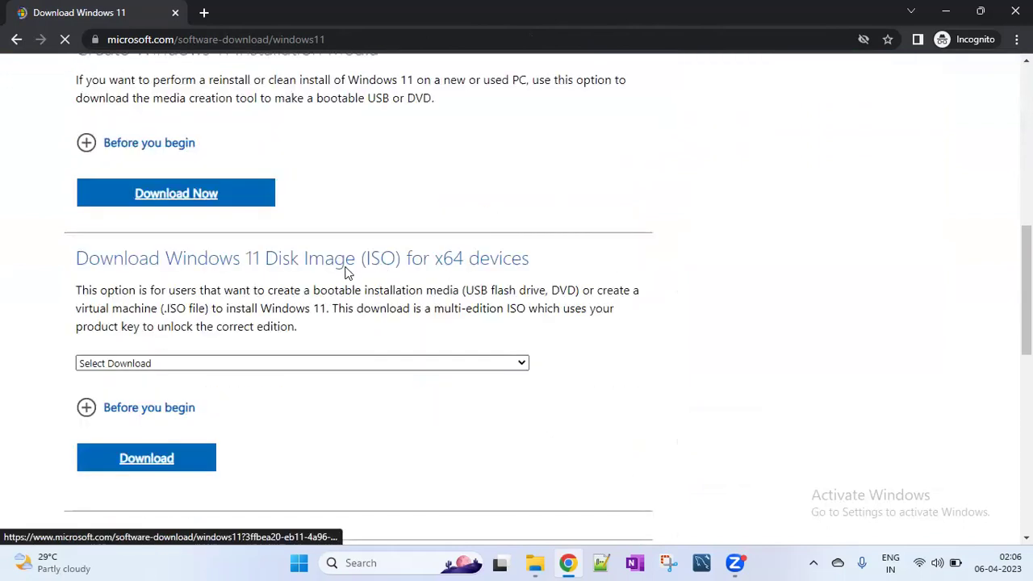
scroll(347, 250, "up", 2)
scroll(108, 182, "down", 3)
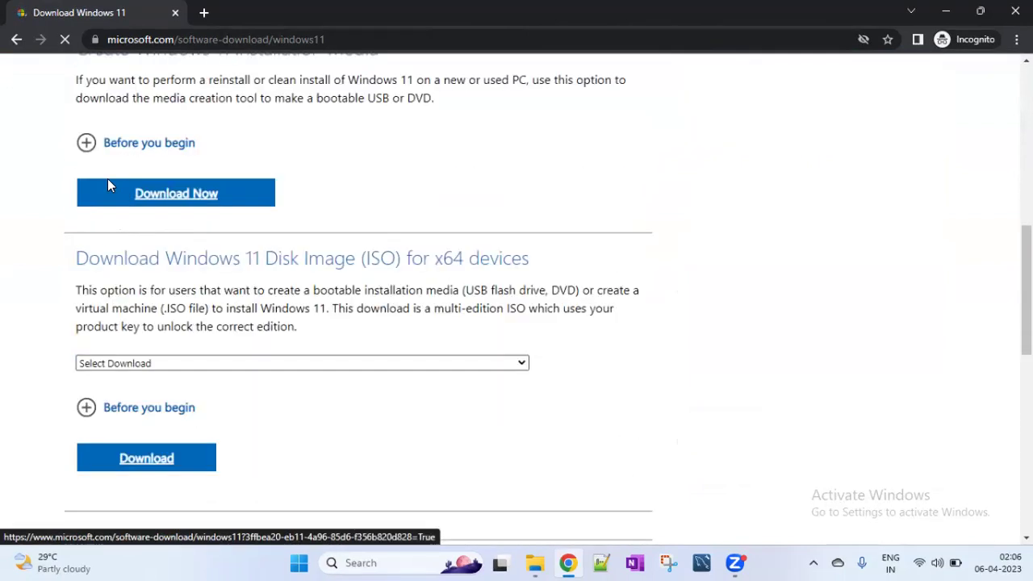
left_click_drag(306, 186, 8, 189)
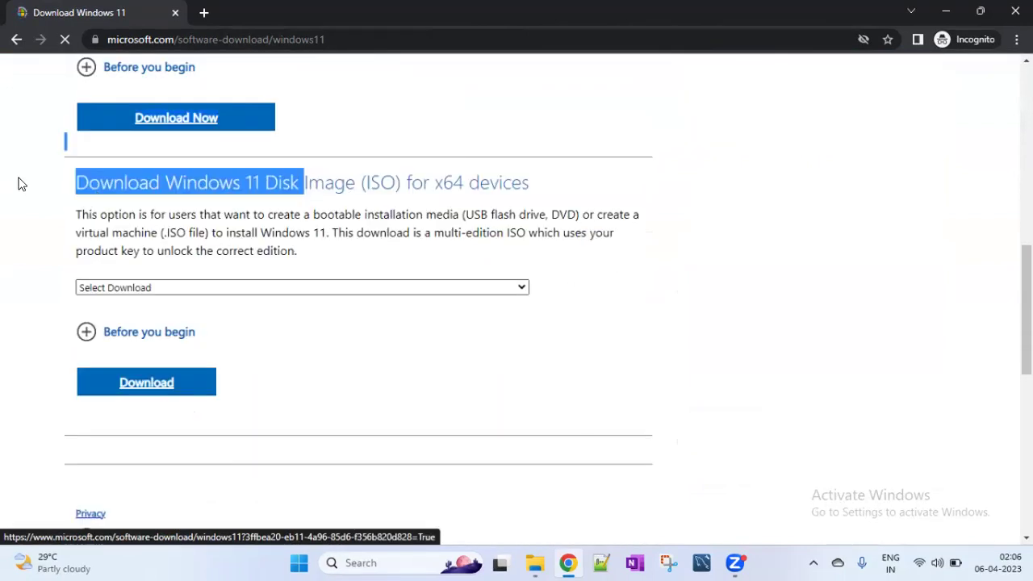
left_click(99, 186)
left_click_drag(77, 185, 514, 195)
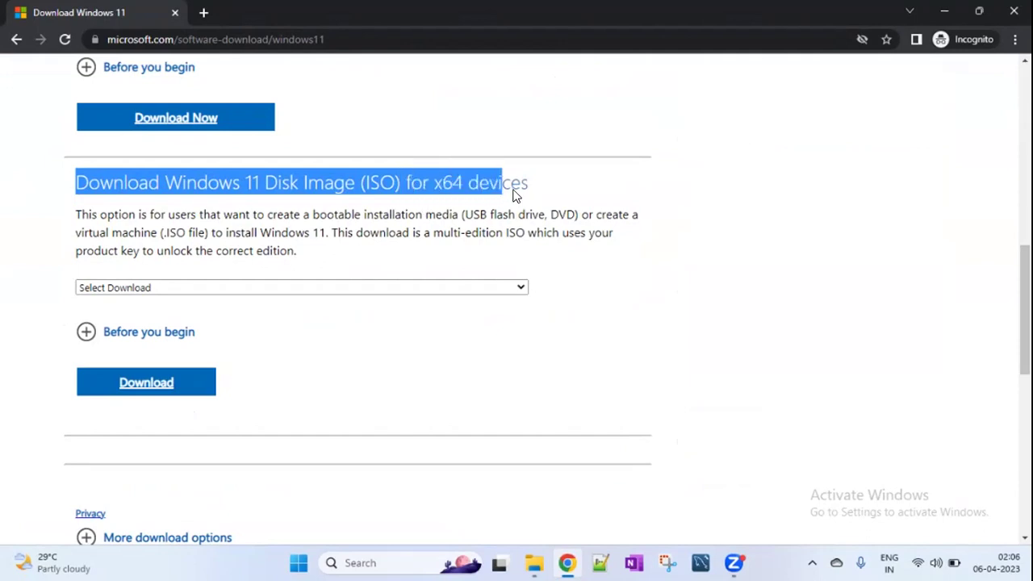
left_click(179, 200)
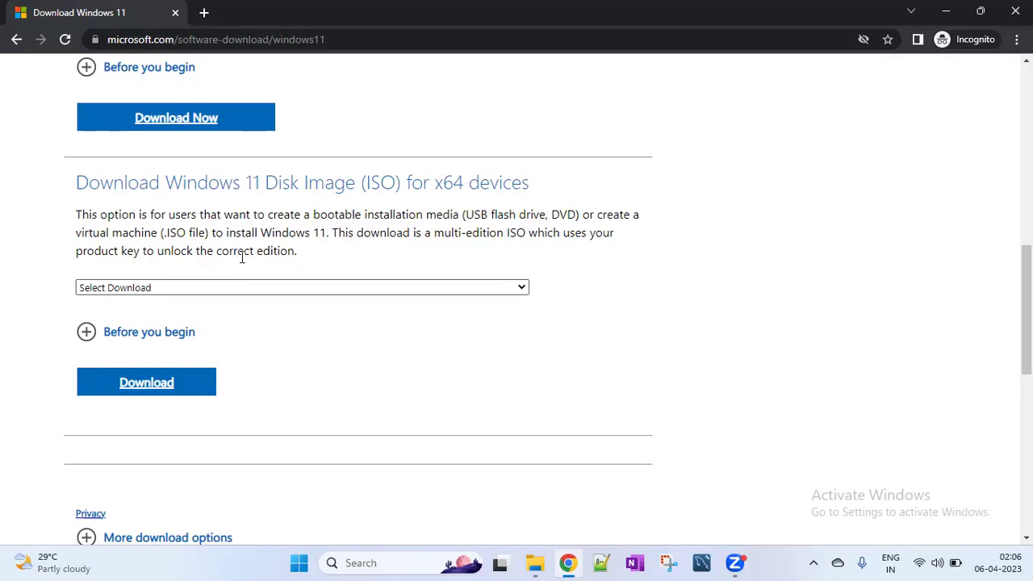
Step: Request the Windows 11 (multi-edition ISO for x64 devices) download and confirm English (United States) as the product language
left_click(235, 289)
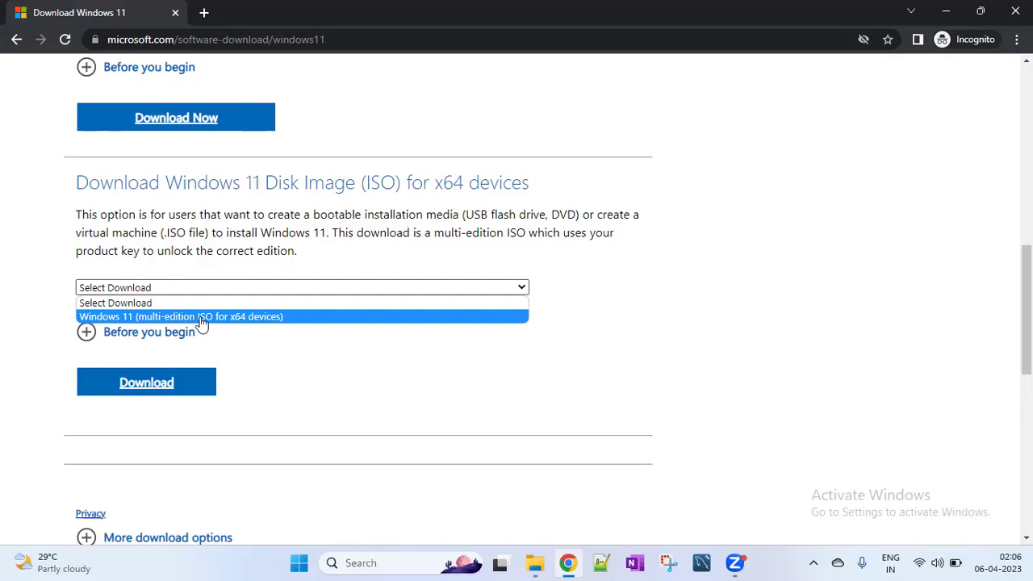
left_click(202, 318)
left_click(150, 390)
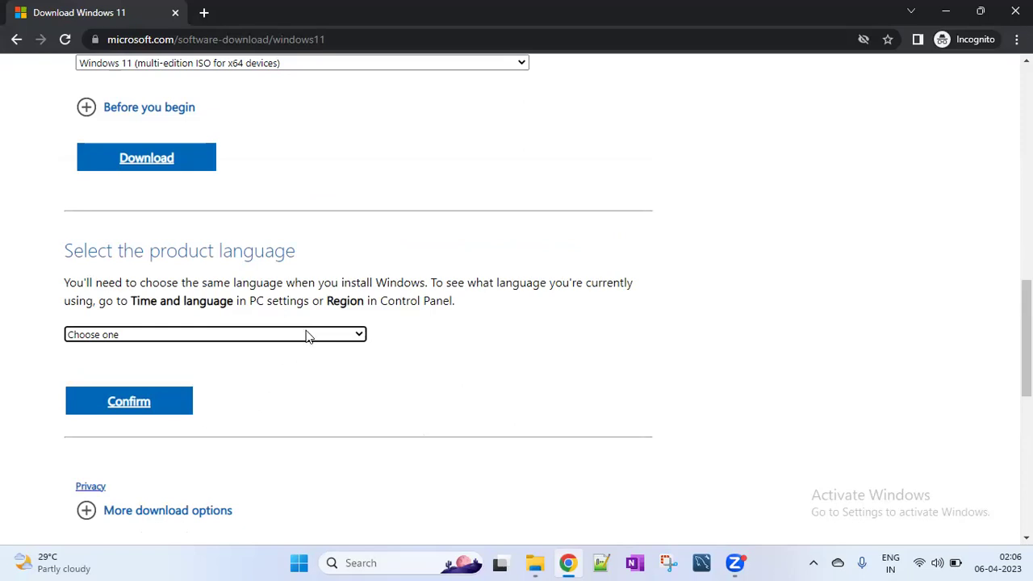
left_click(208, 334)
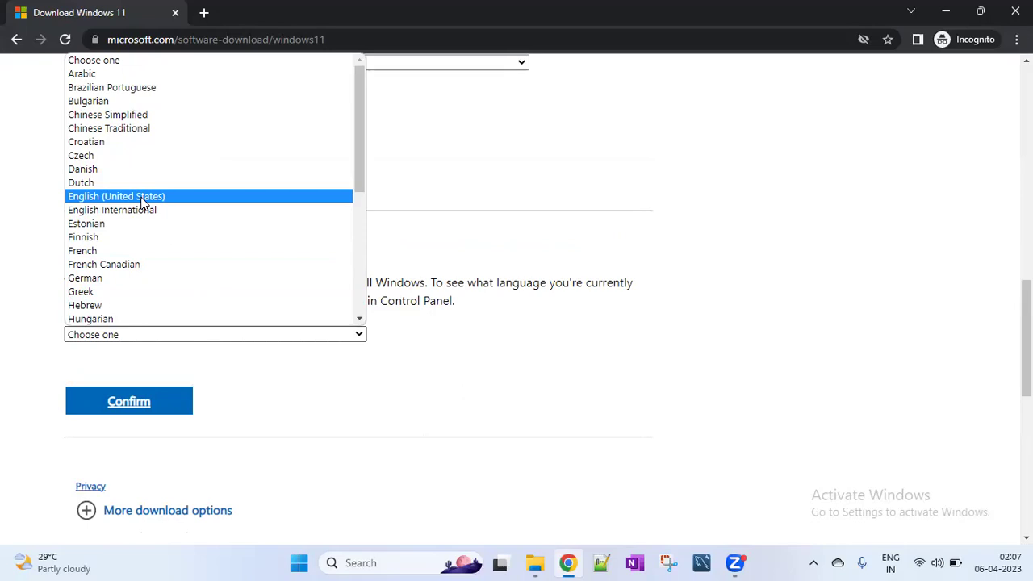
key("Return")
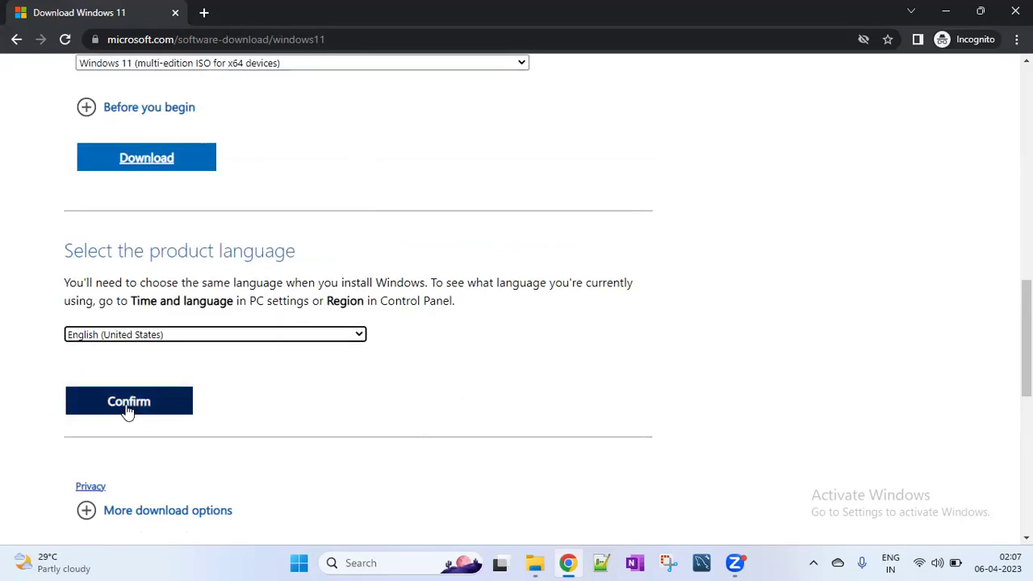
left_click(126, 415)
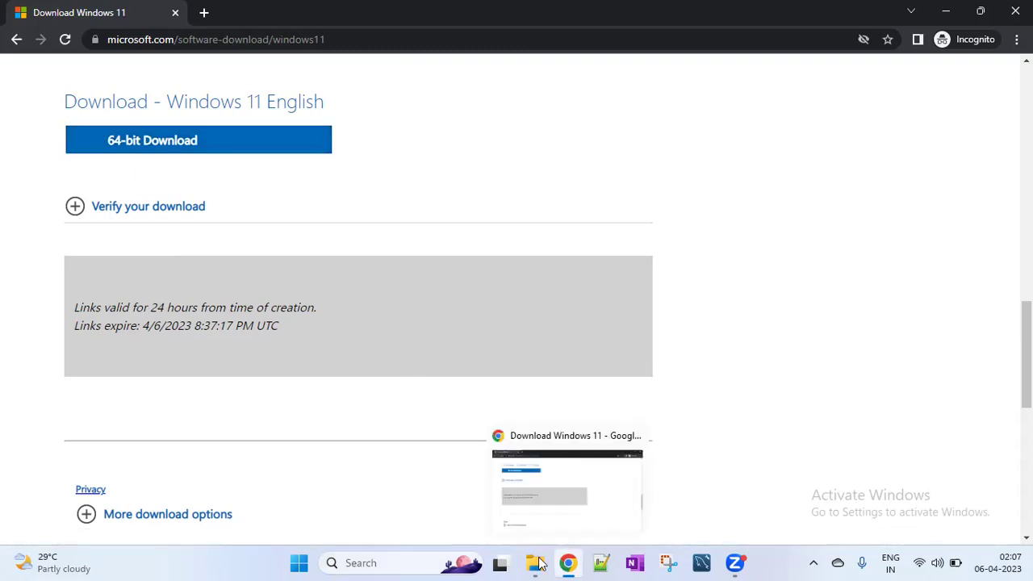
Step: Check the Downloads folder in File Explorer for the Win11_22H2_English_x64v1 file, then return to the browser
mouse_move(542, 562)
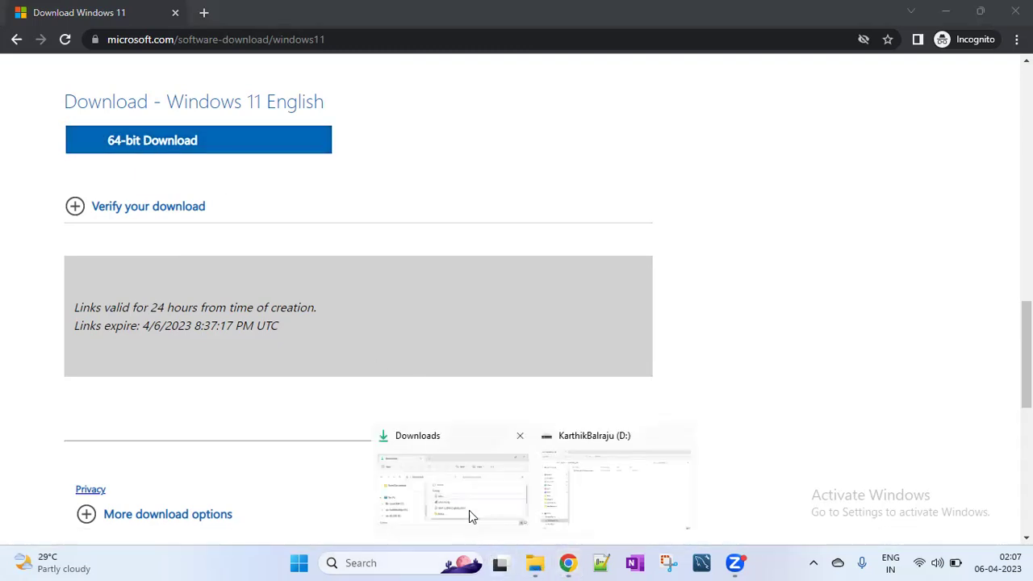
left_click(682, 436)
left_click(538, 483)
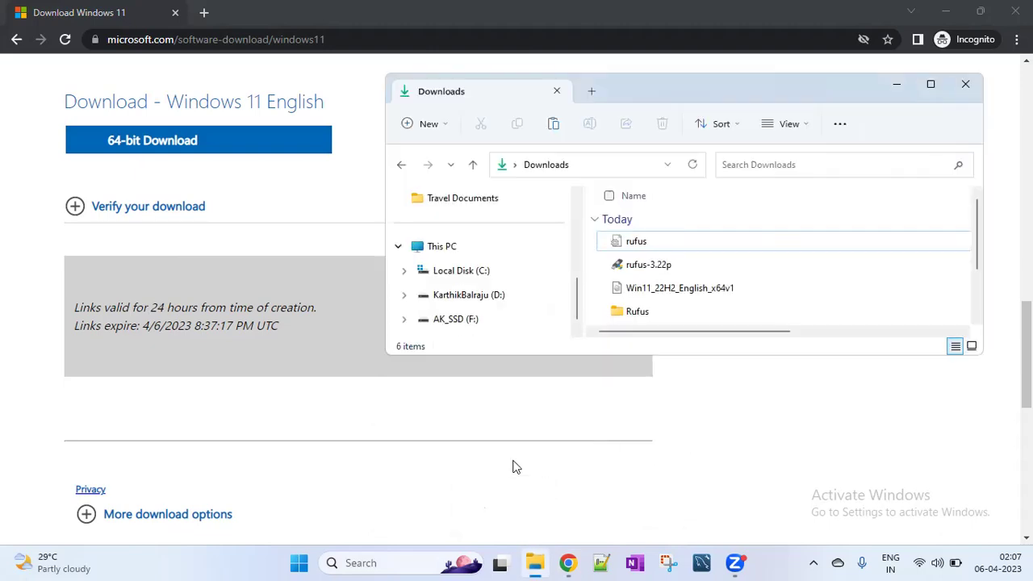
left_click(675, 296)
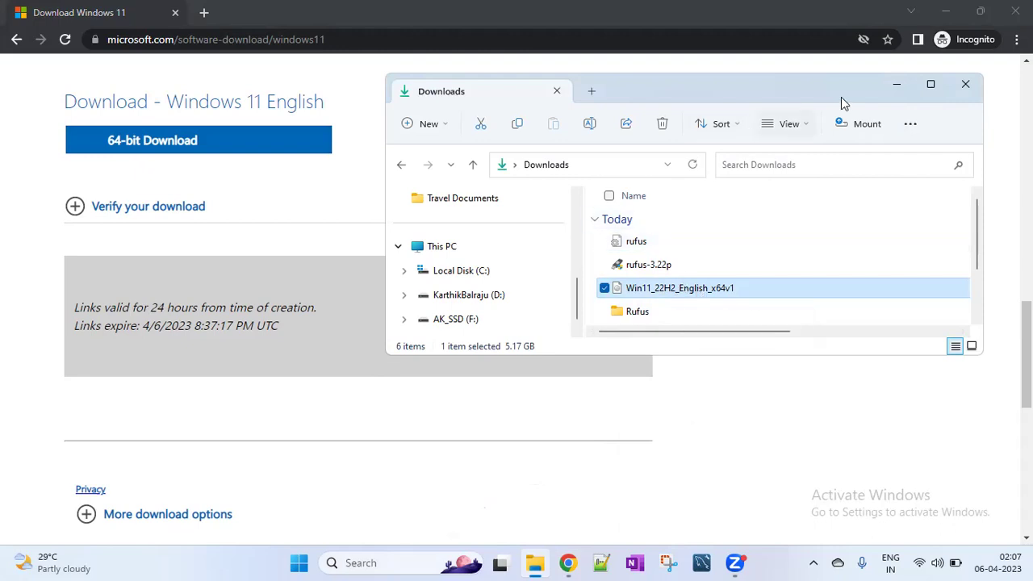
left_click(897, 85)
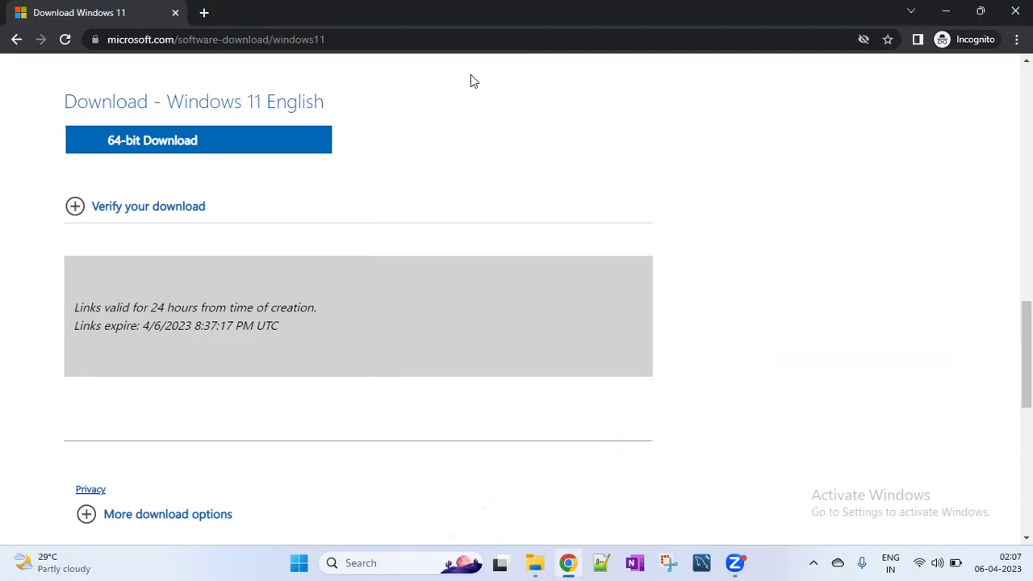
Step: Search for Rufus in a new browser tab and open the Download section of the official rufus.ie site
left_click(207, 12)
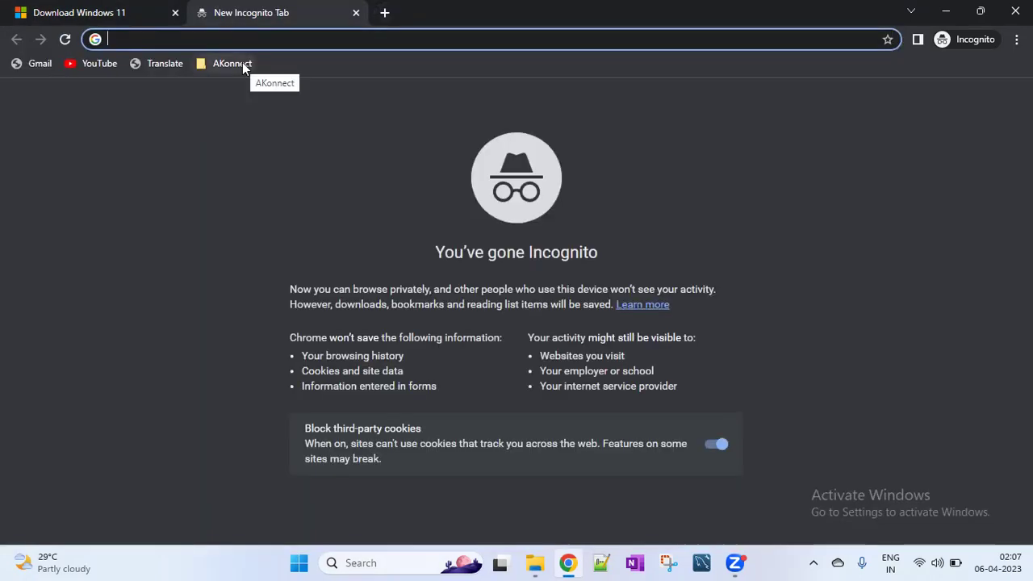
type("R")
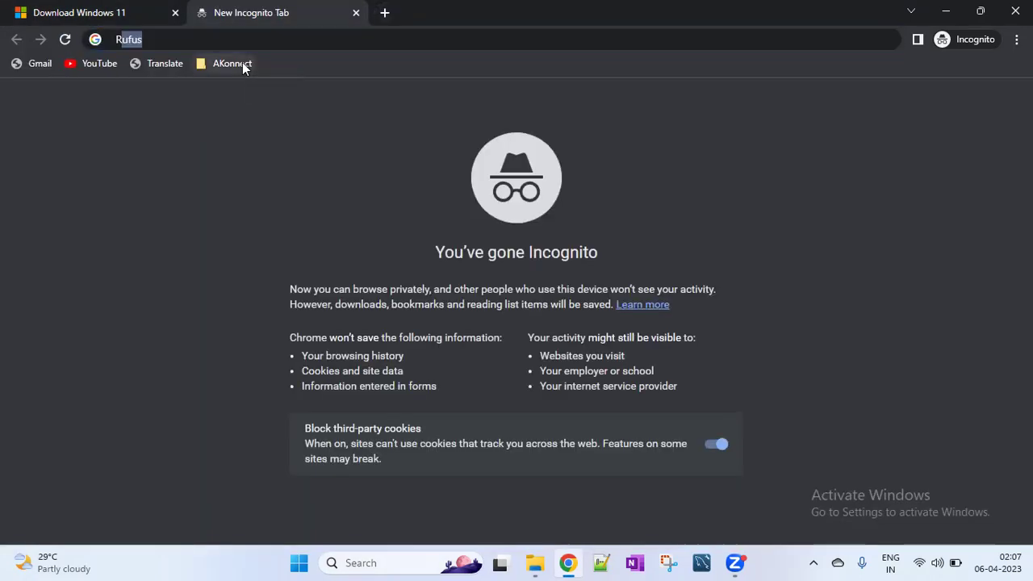
type("u")
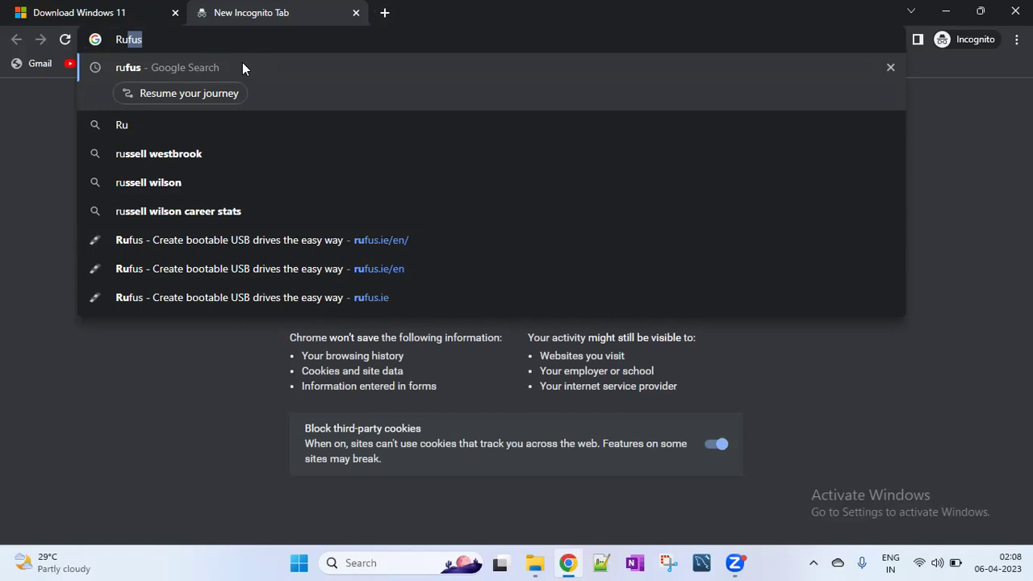
key("Return")
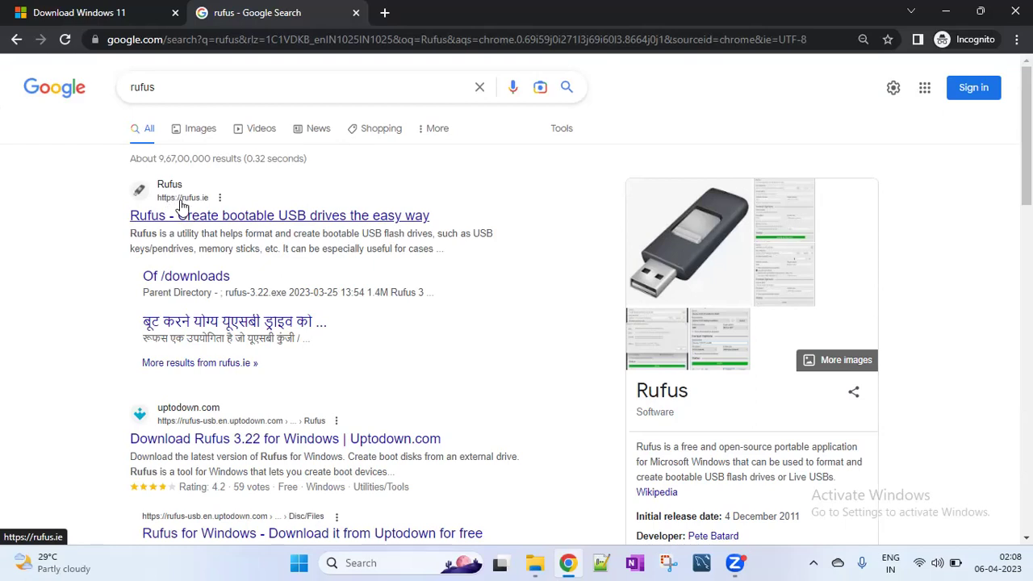
left_click(230, 216)
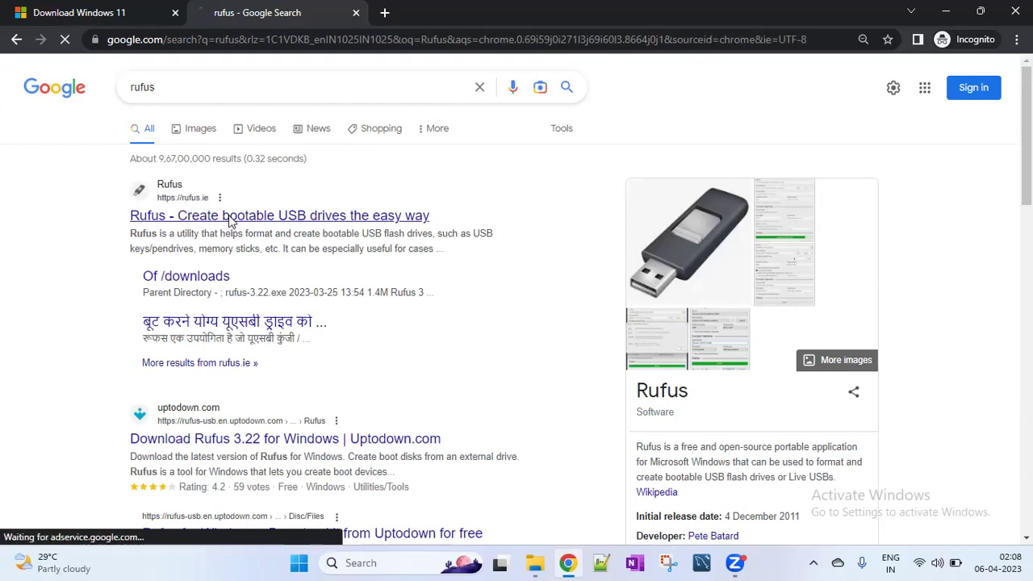
scroll(500, 276, "down", 8)
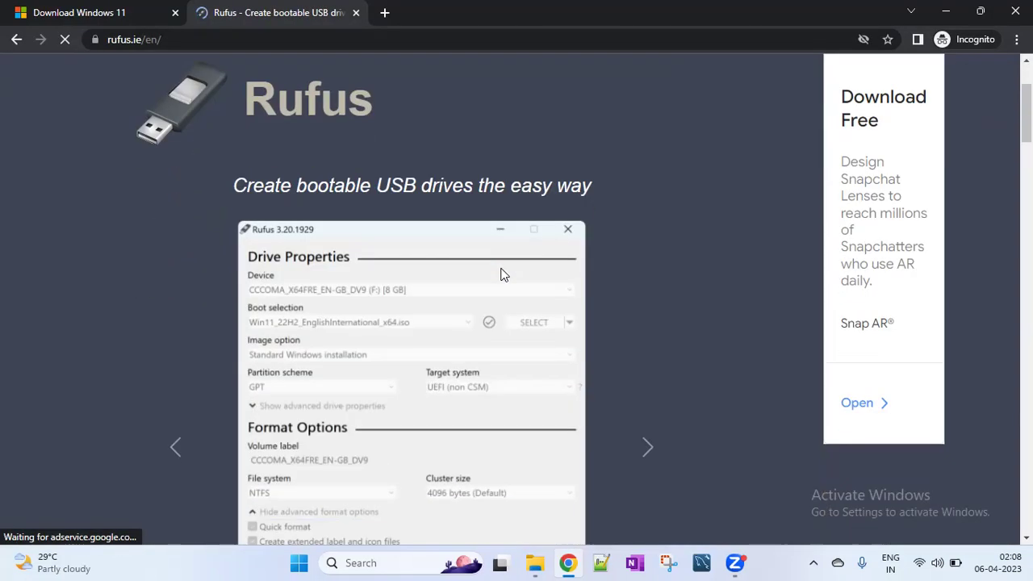
scroll(503, 274, "up", 4)
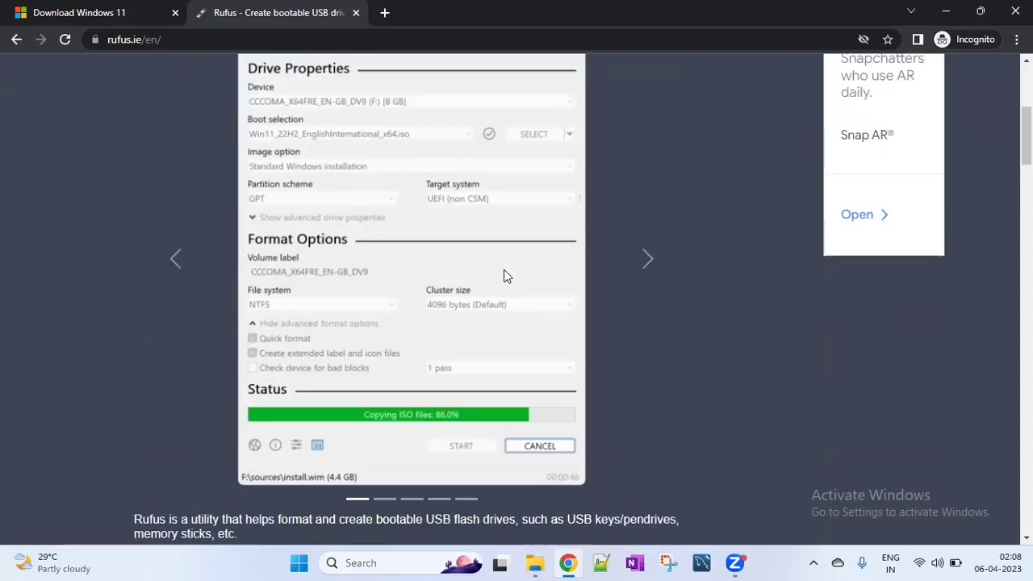
scroll(504, 274, "down", 2)
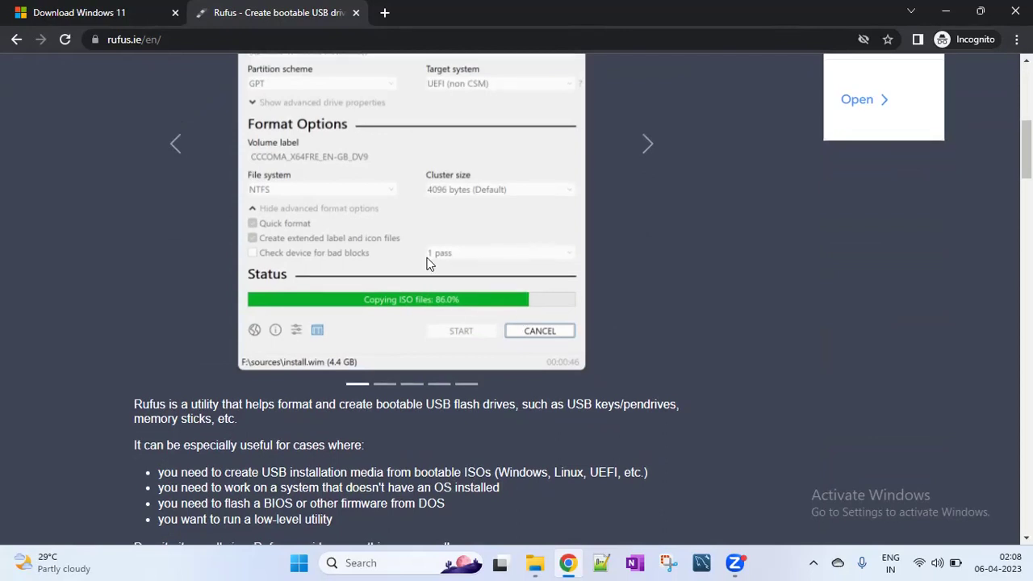
scroll(423, 265, "down", 8)
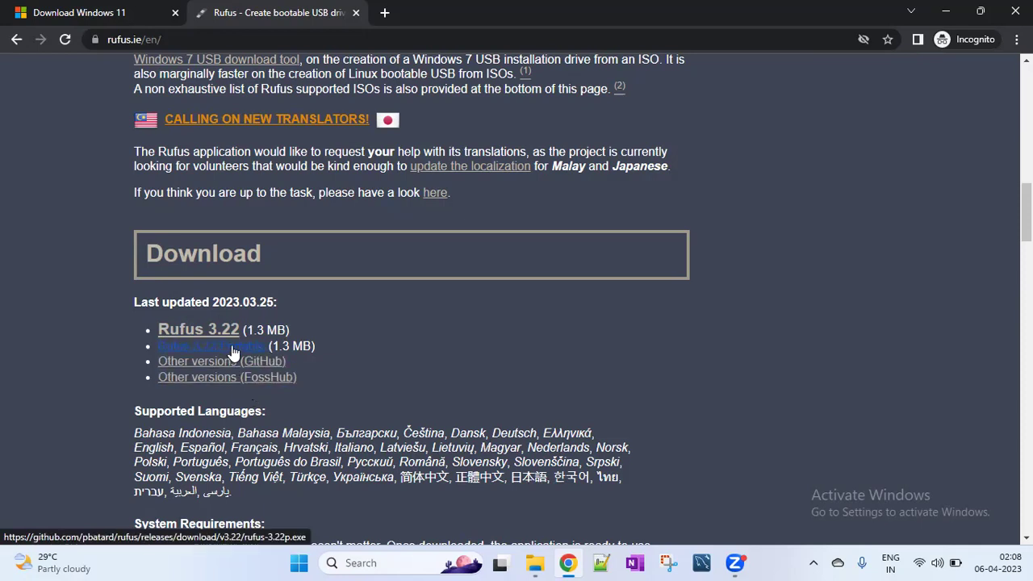
Step: Switch to the Downloads folder in File Explorer and launch rufus-3.22p, leaving only the Rufus window open on the desktop
left_click(535, 562)
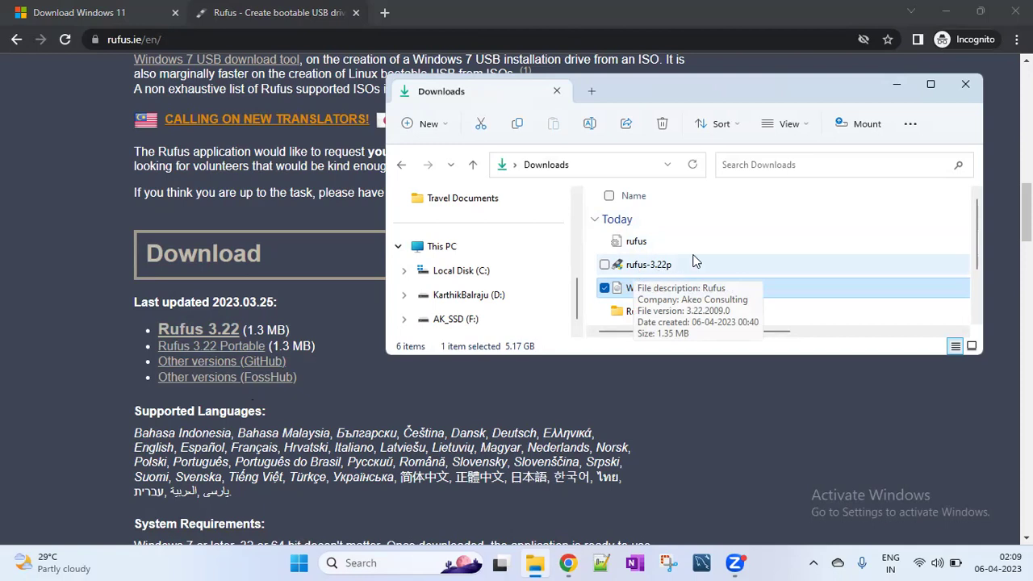
left_click(944, 12)
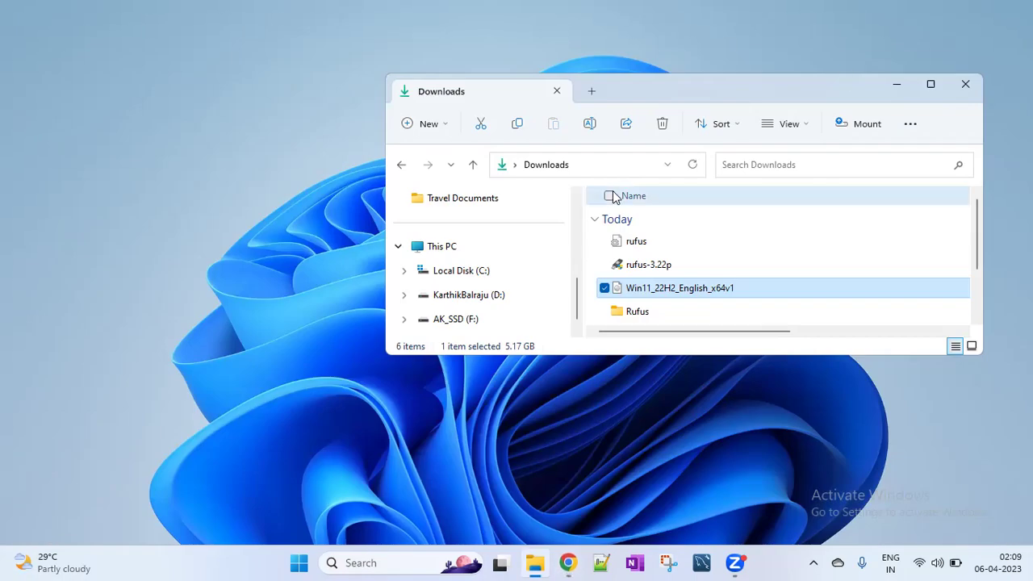
double_click(664, 266)
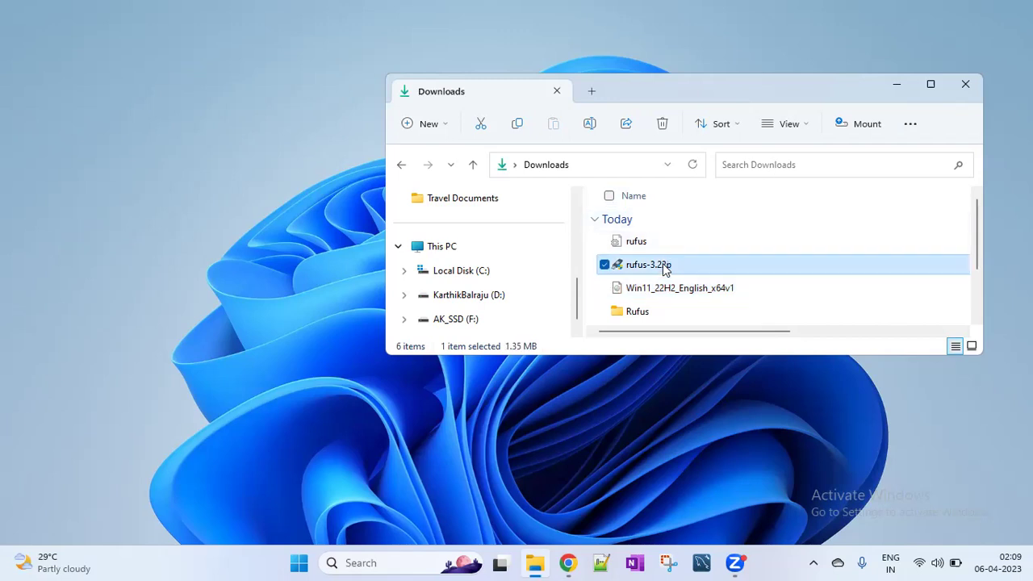
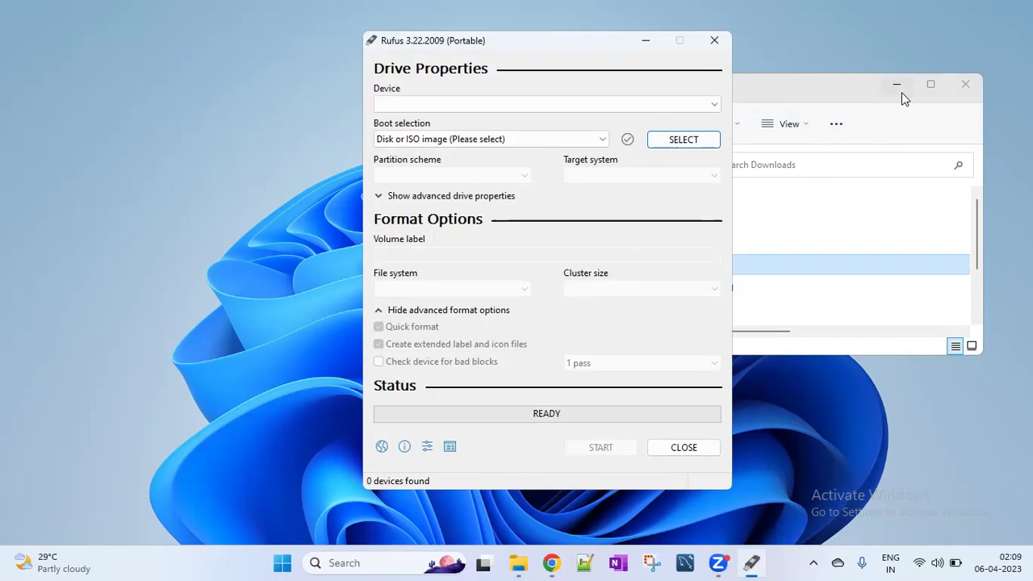
left_click(897, 86)
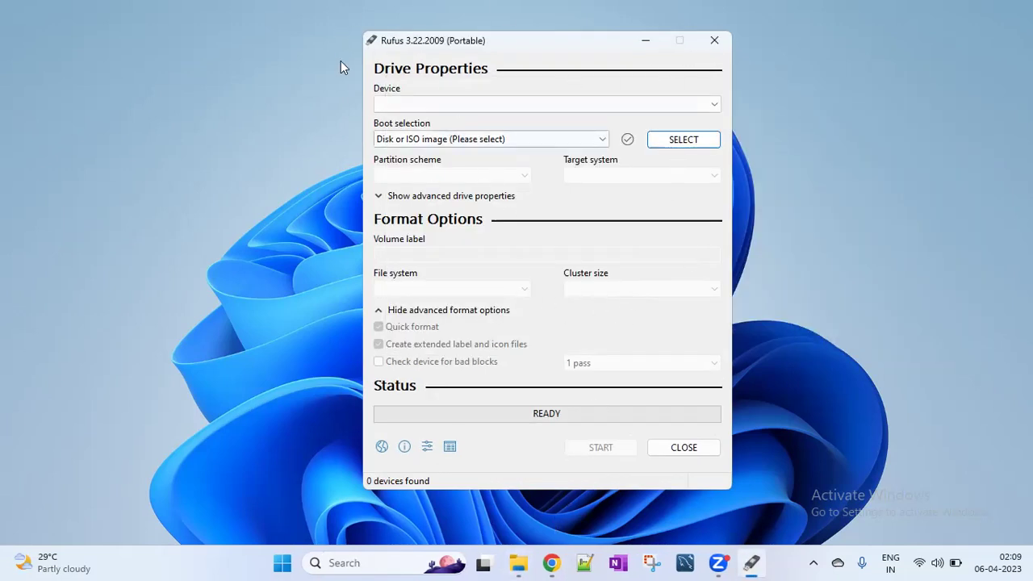
Step: Choose the USB drive AKB_usb_drive (E:) [64 GB] as the device in Rufus
left_click(525, 113)
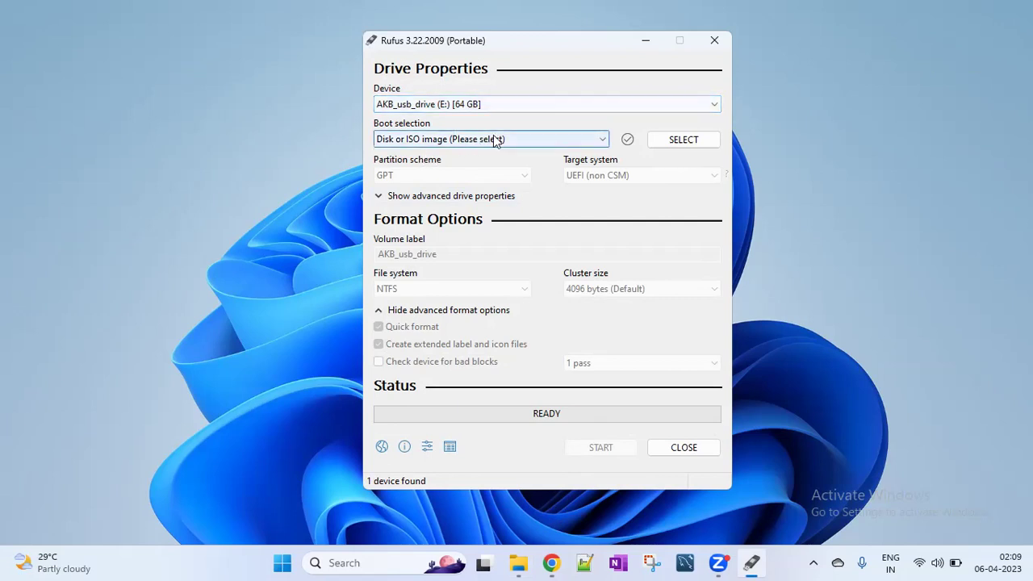
left_click(416, 113)
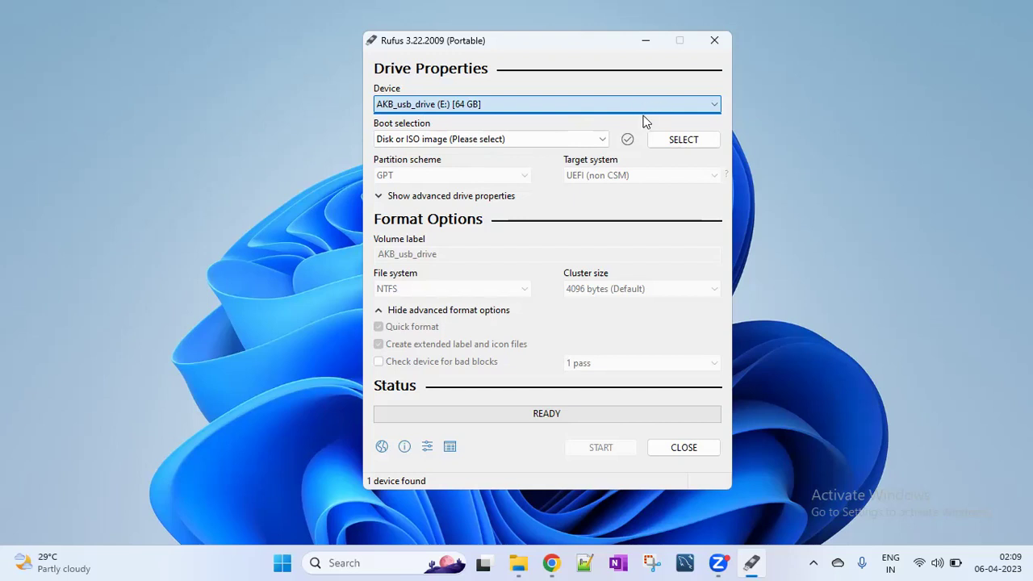
Step: Load Win11_22H2_English_x64v1 from the Downloads folder as the boot image
left_click(684, 142)
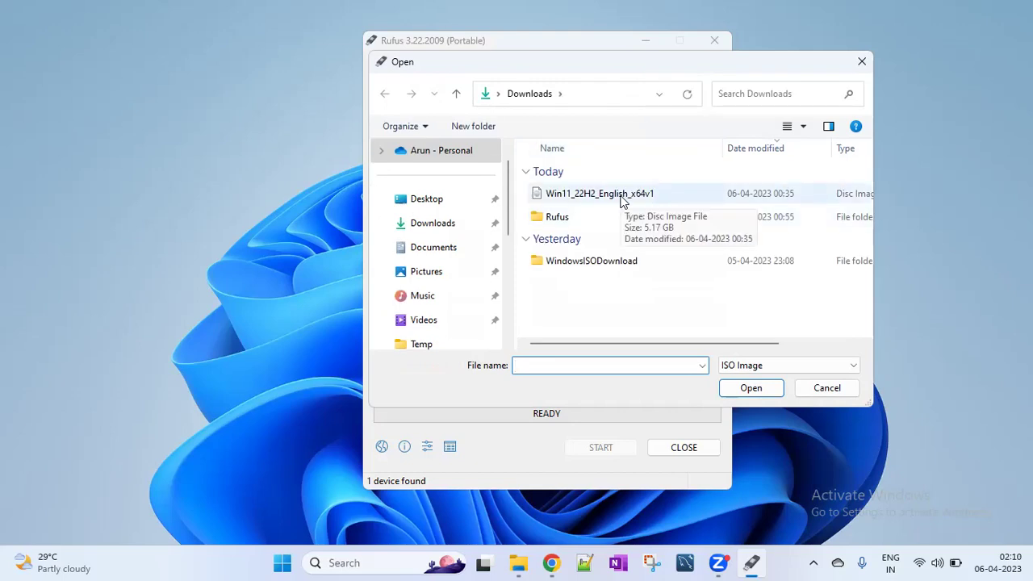
left_click(621, 202)
left_click(750, 388)
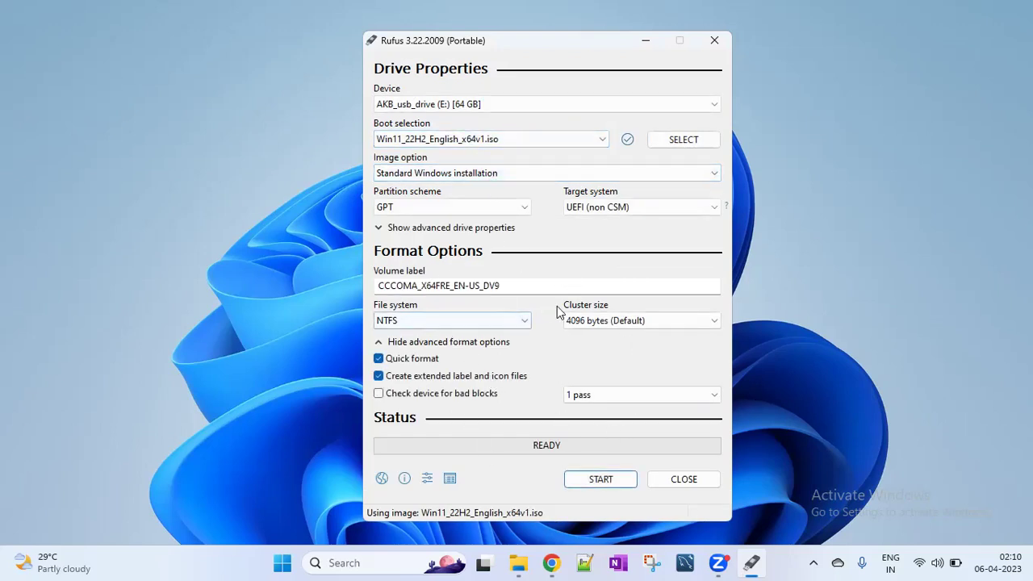
Step: Check the available image options and keep Standard Windows installation
left_click(446, 174)
left_click(464, 178)
left_click(464, 176)
left_click(463, 188)
left_click(467, 174)
left_click(541, 229)
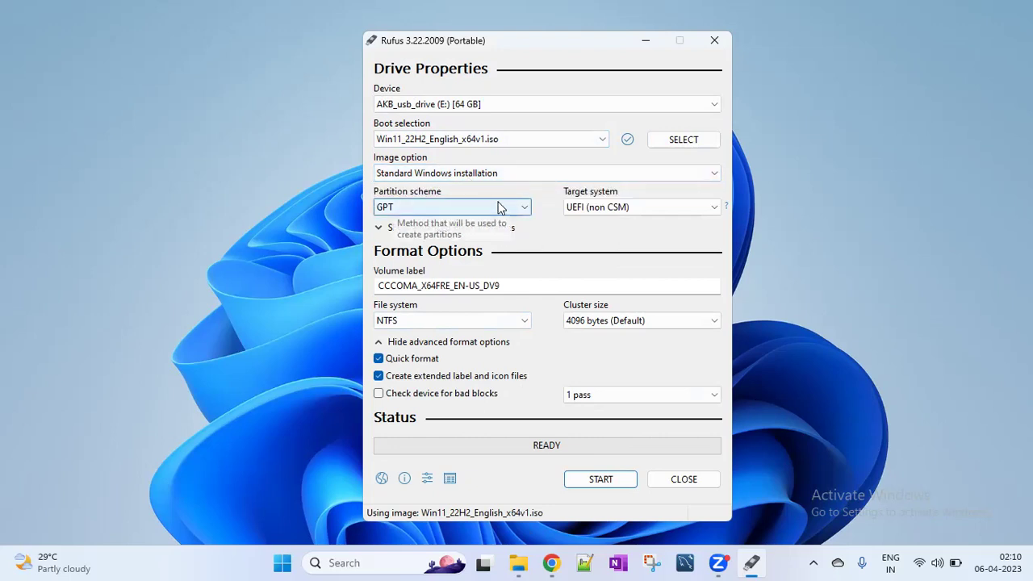
Step: Check the partition scheme and target system choices, keeping GPT and UEFI (non CSM)
left_click(498, 207)
left_click(561, 244)
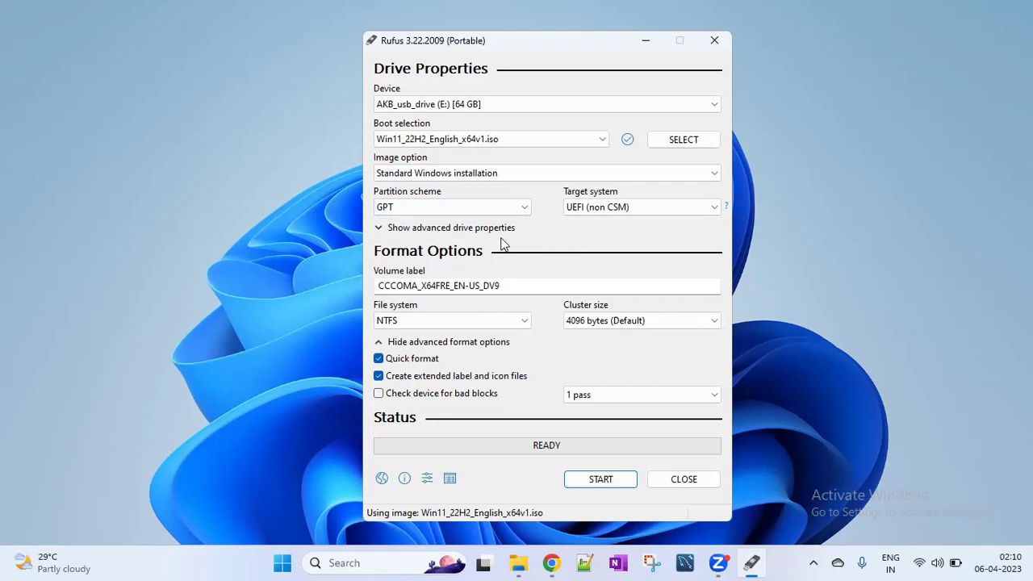
left_click(518, 209)
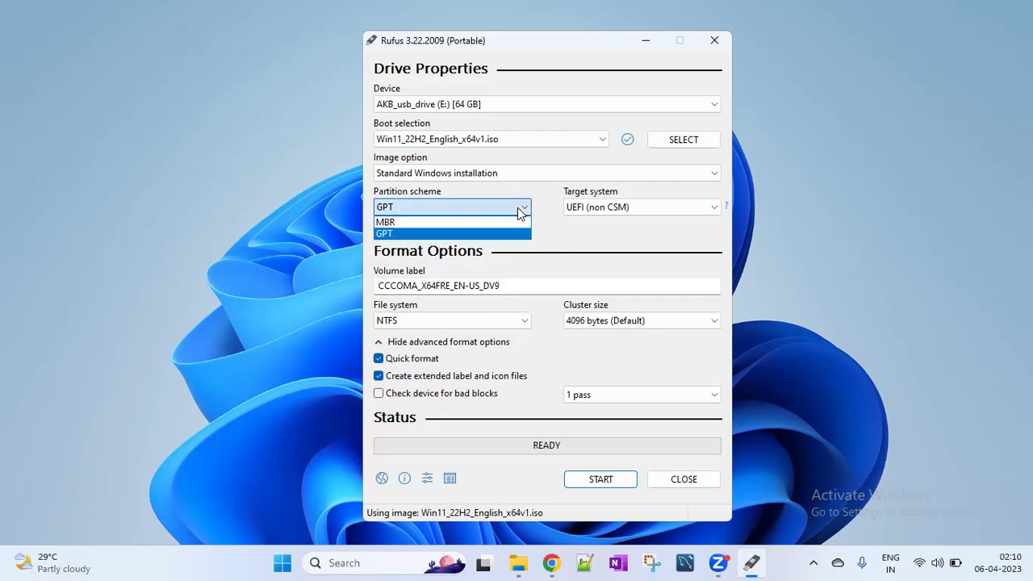
left_click(563, 234)
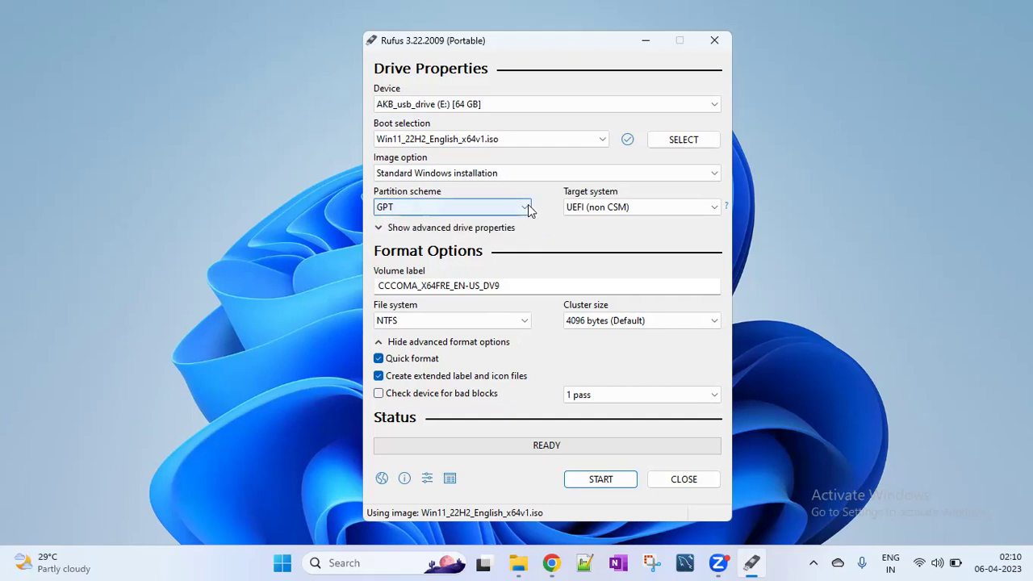
left_click(628, 206)
left_click(627, 207)
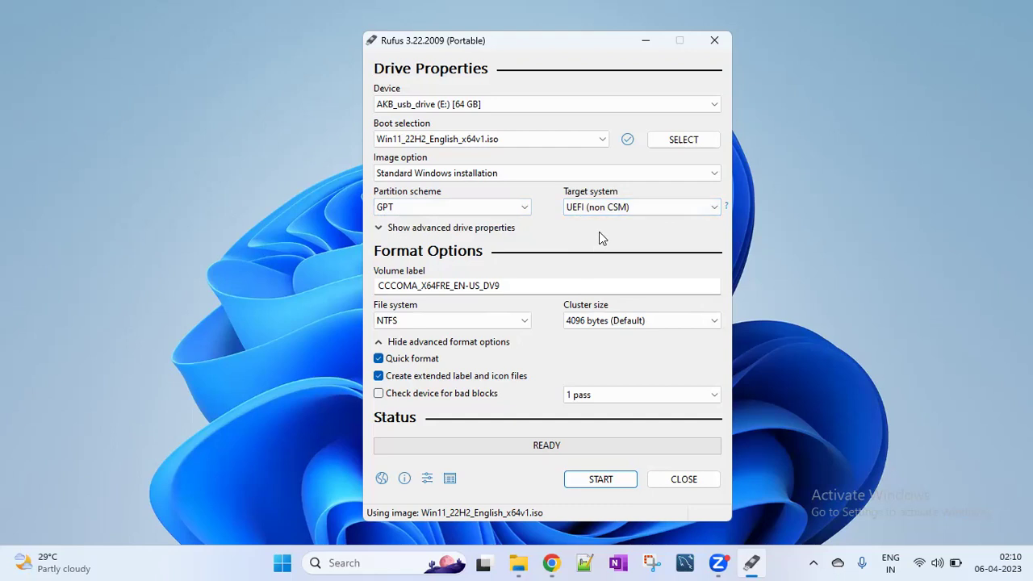
Step: Replace the volume label of the USB drive with Windows11_English
left_click(507, 286)
key("BackSpace")
key("BackSpace")
key("BackSpace")
key("BackSpace")
key("BackSpace")
key("BackSpace")
key("BackSpace")
key("BackSpace")
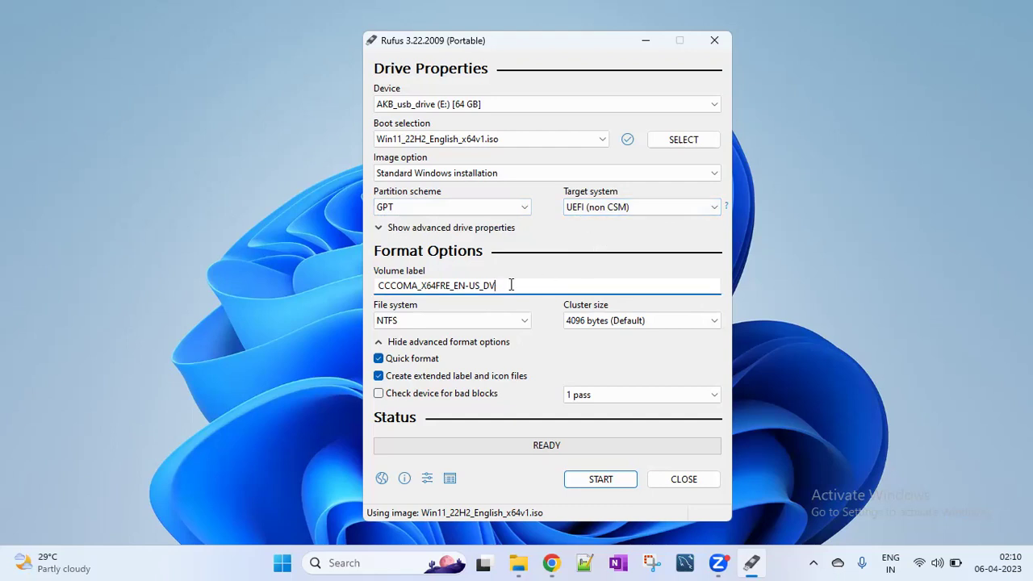
key("BackSpace")
key("BackSpace")
key("BackSpace")
key("BackSpace")
key("BackSpace")
key("BackSpace")
key("BackSpace")
key("BackSpace")
key("BackSpace")
key("BackSpace")
key("BackSpace")
key("BackSpace")
key("BackSpace")
key("BackSpace")
key("BackSpace")
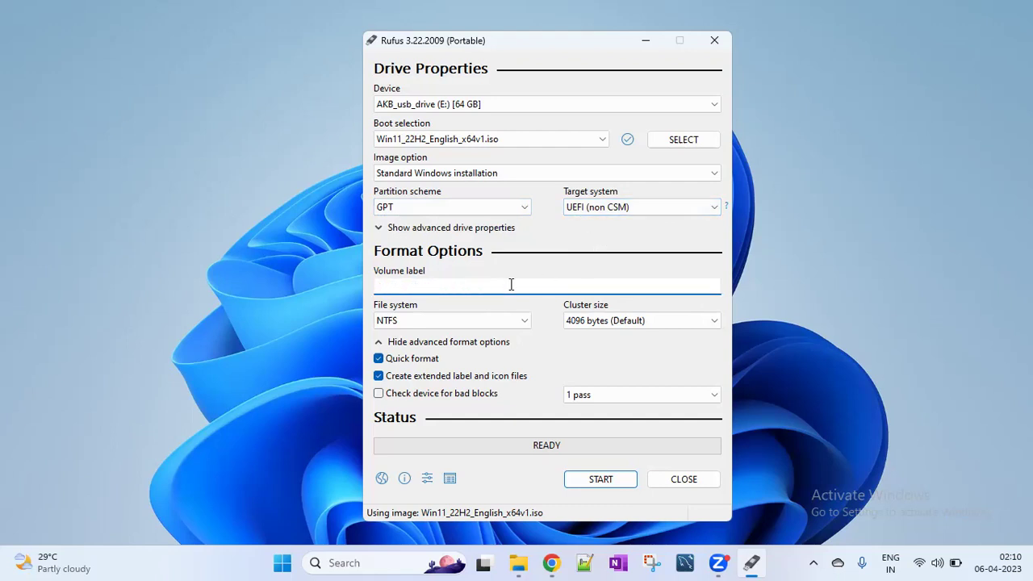
type("Windows11_English")
Step: Check the available file systems for the USB drive and keep NTFS
left_click(517, 323)
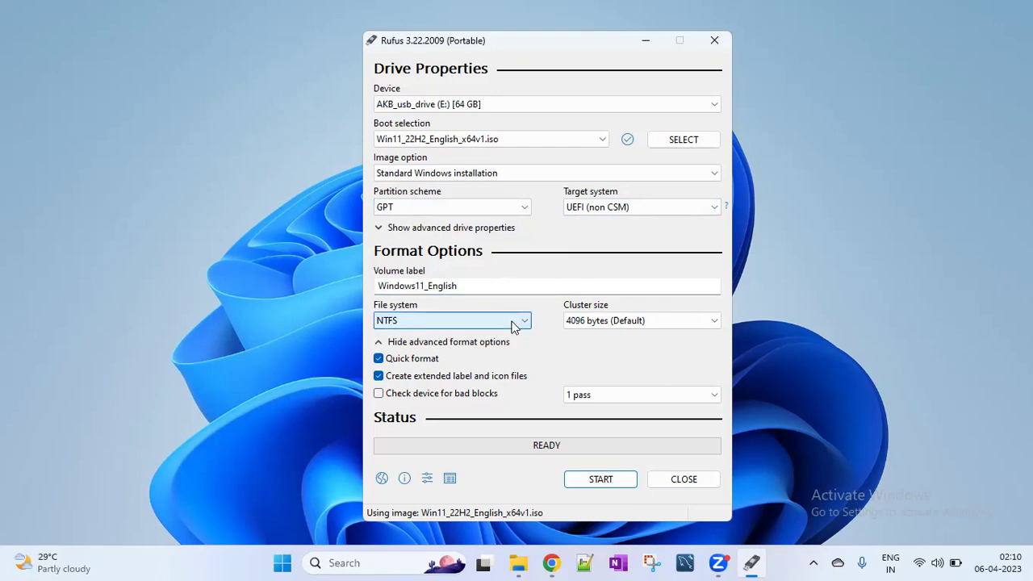
left_click(517, 322)
left_click(518, 322)
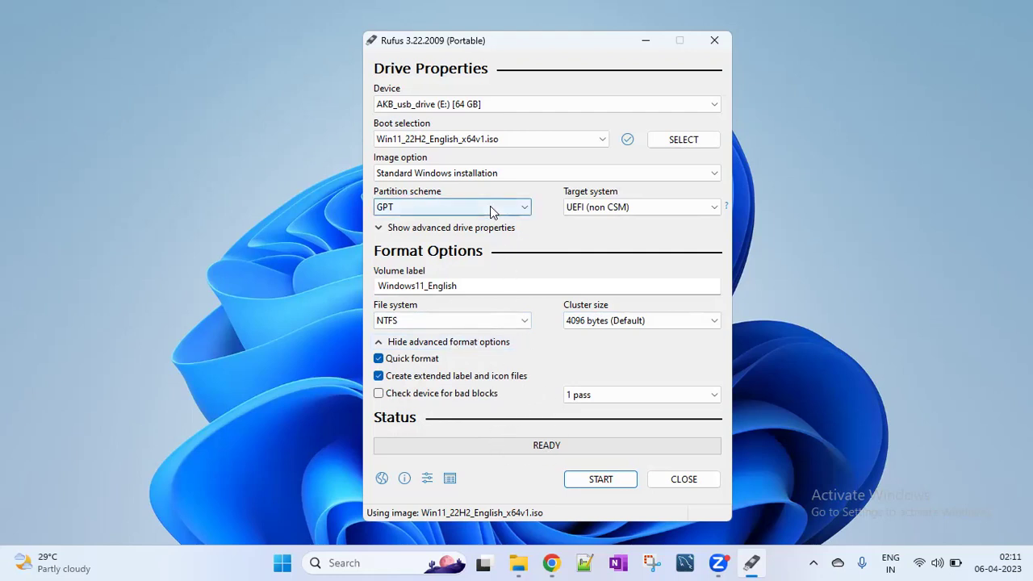
Step: Start writing the USB drive with the 4GB+ RAM, Secure Boot, TPM 2.0 and online Microsoft account requirements removed, accepting the erasure of its data
left_click(579, 478)
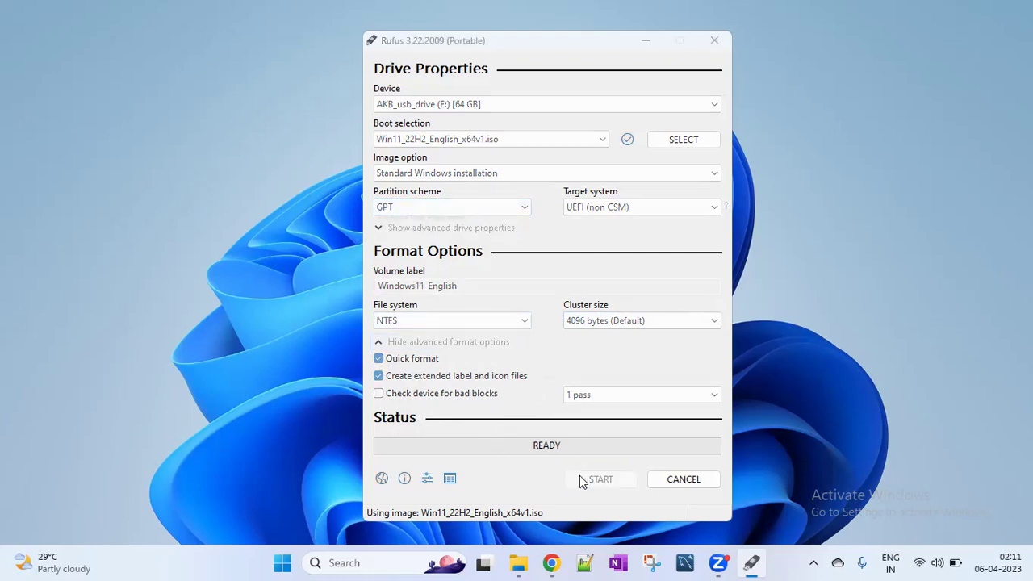
mouse_move(468, 207)
left_mouse_down()
mouse_move(476, 211)
mouse_move(474, 189)
left_mouse_up()
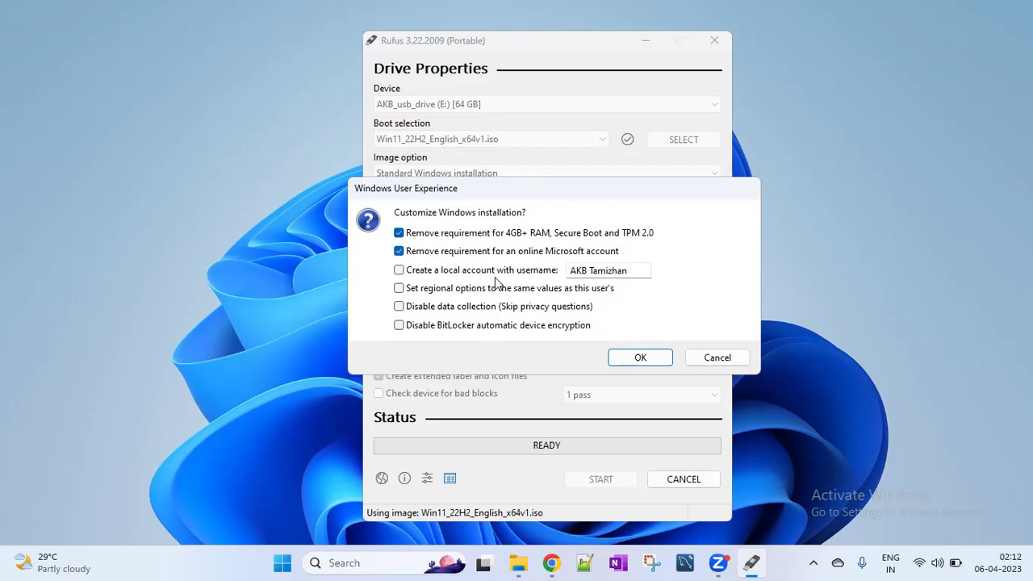
left_click(640, 358)
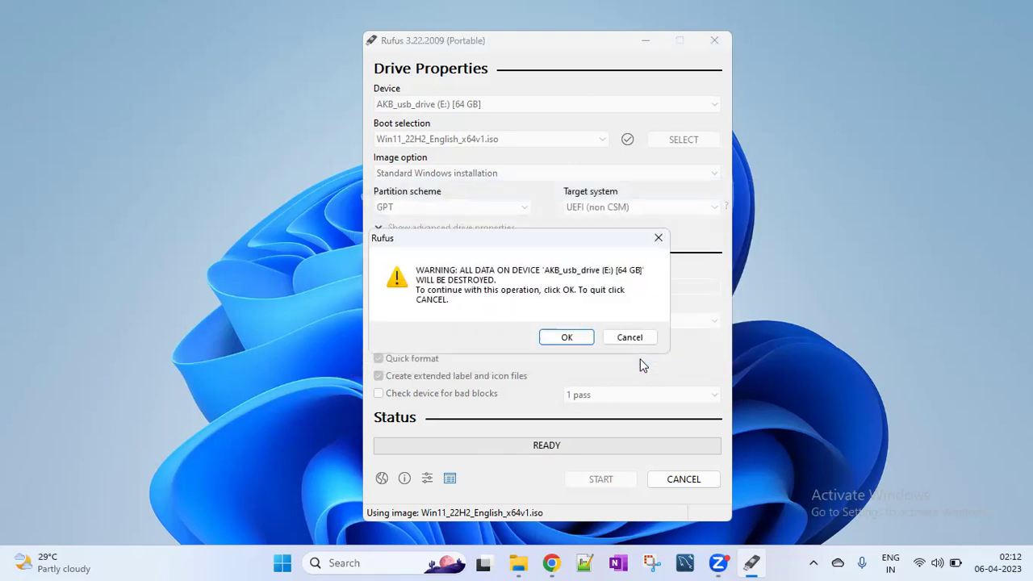
left_click(568, 338)
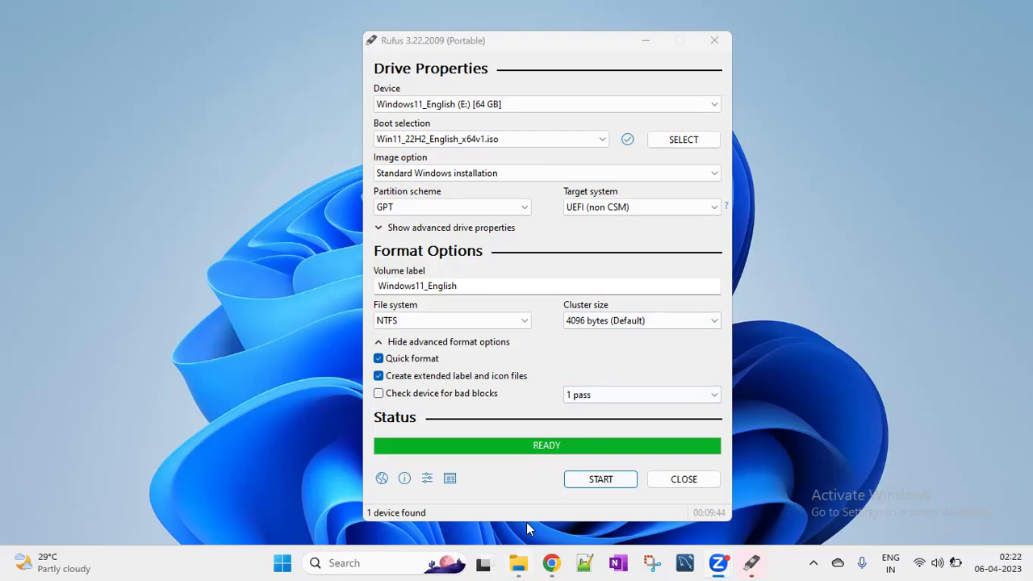
Step: Switch to File Explorer, open the Windows11_English (E:) drive from This PC and enlarge the window to show all its files
left_click(517, 563)
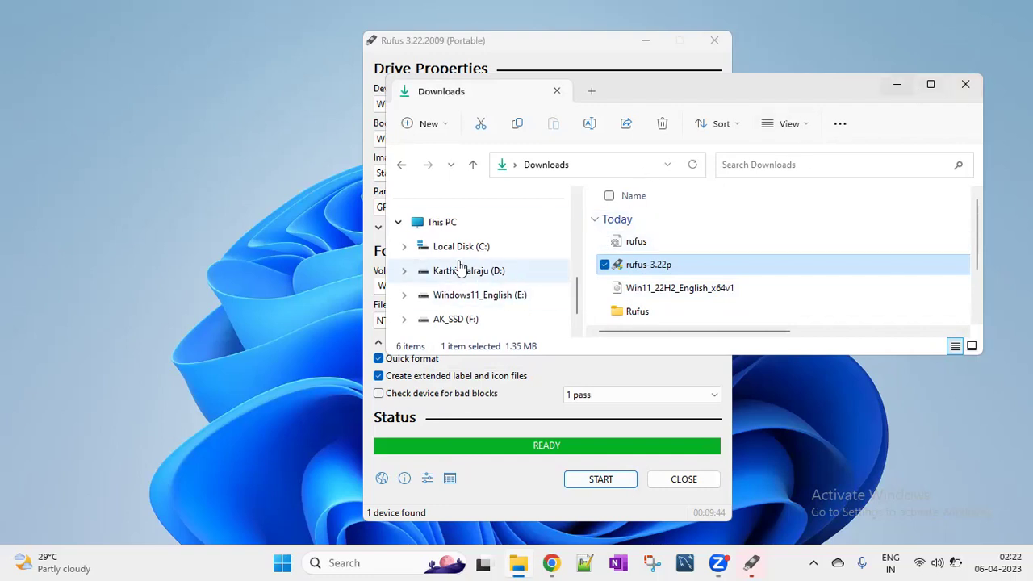
left_click(439, 224)
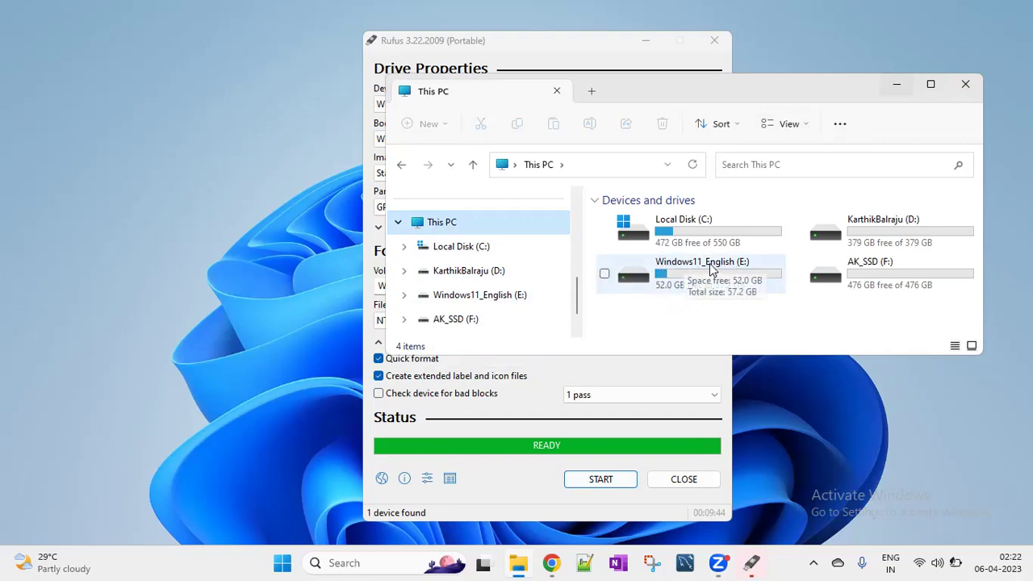
left_click(677, 278)
double_click(676, 279)
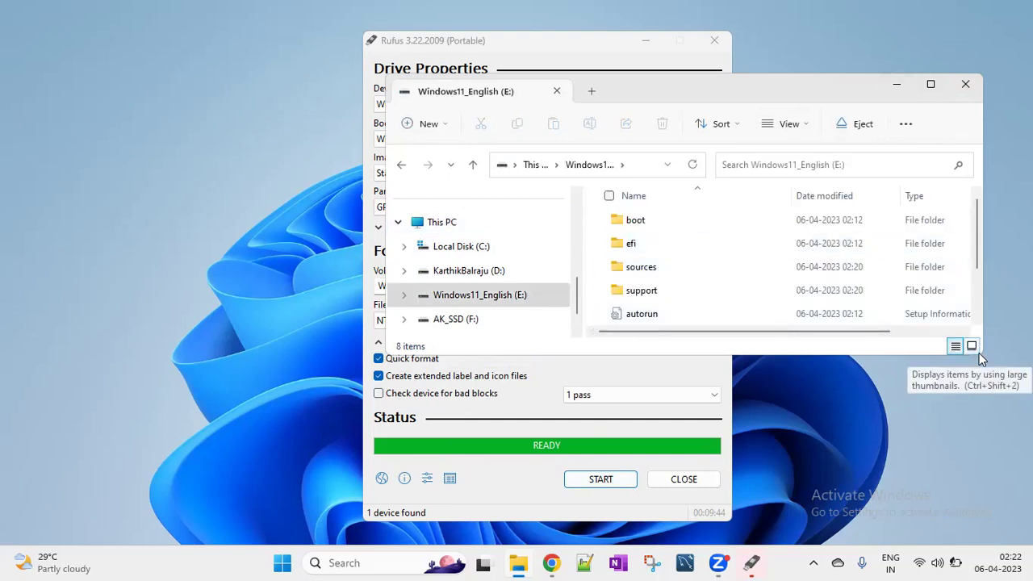
left_click_drag(982, 353, 979, 352)
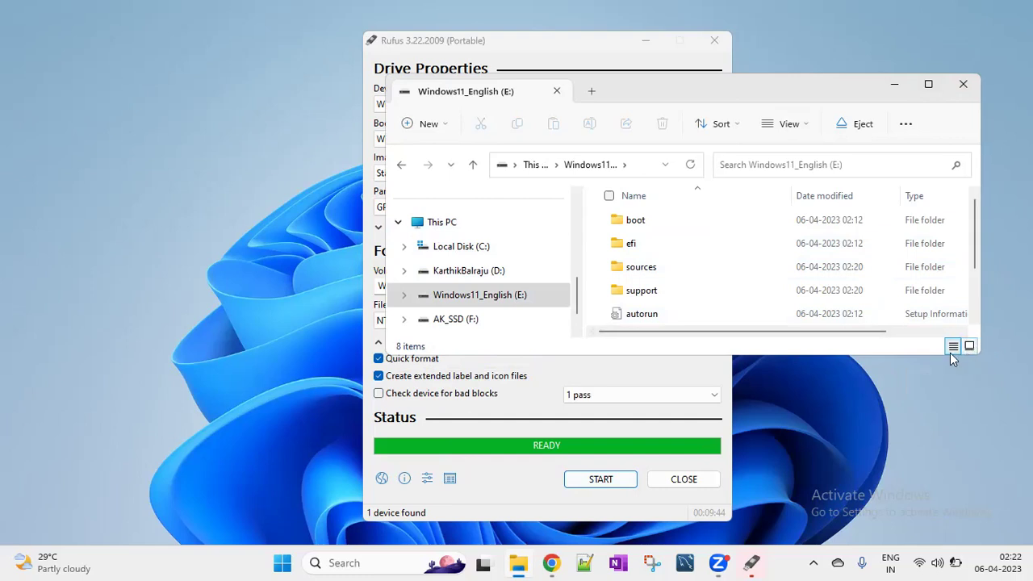
left_click_drag(882, 353, 881, 481)
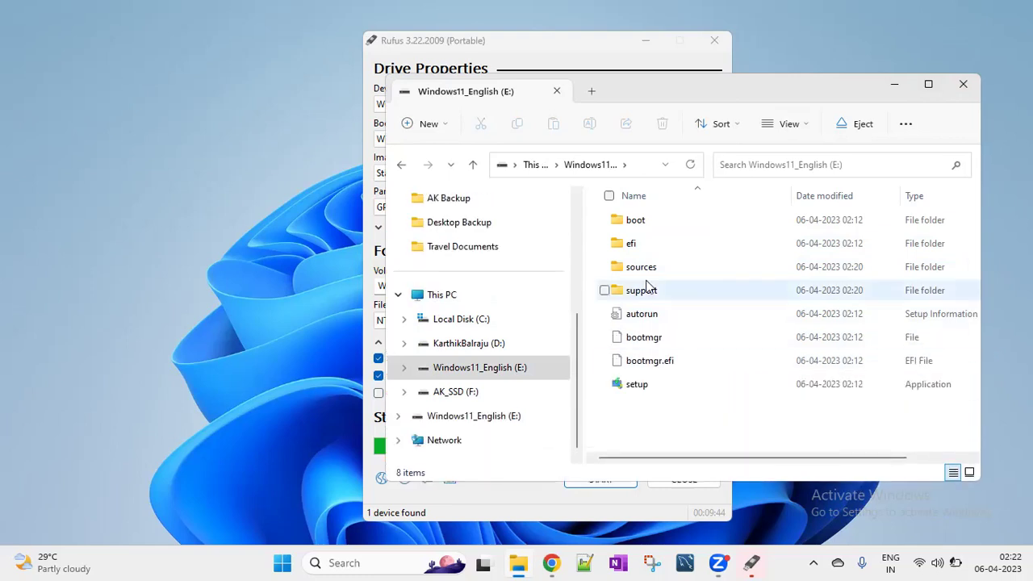